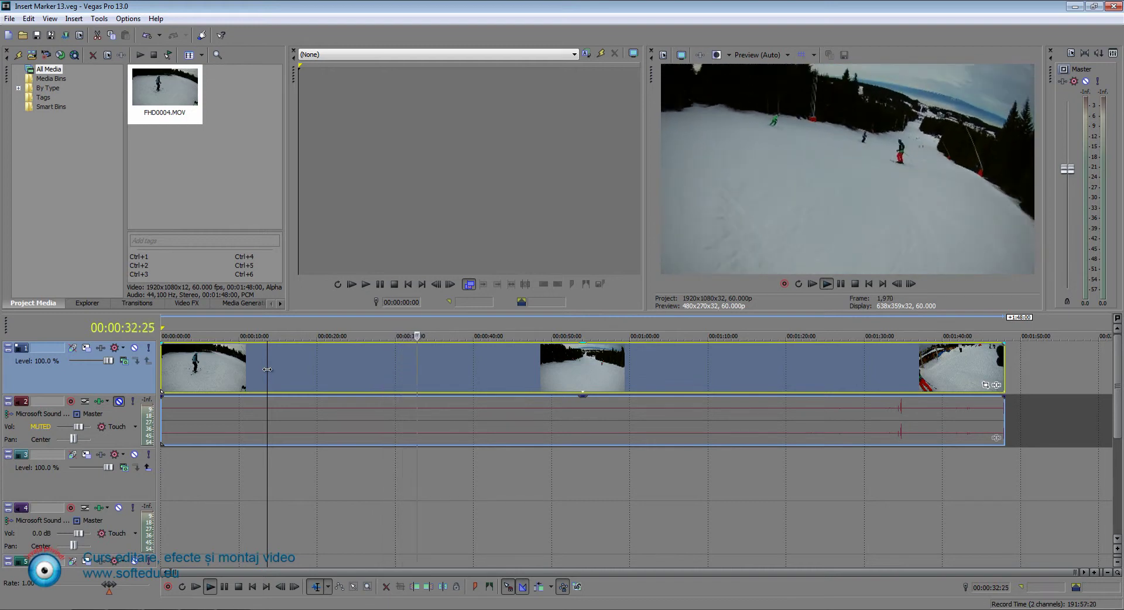
# - Stop playback and insert a timeline marker at 00:00:13:19 named "schi start"
pyautogui.press('space')
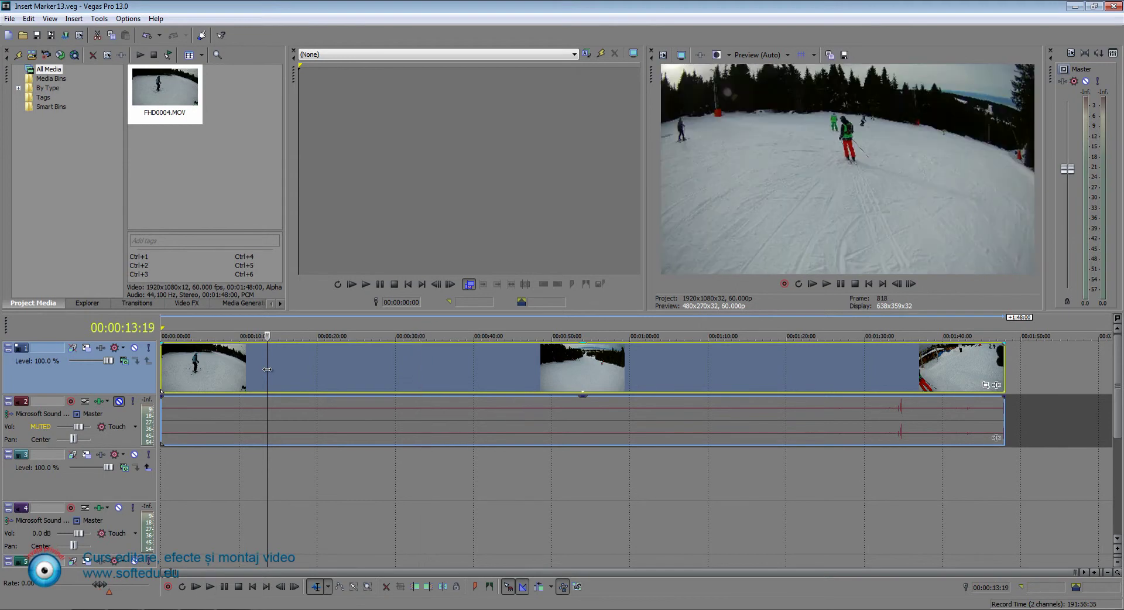
pyautogui.click(75, 19)
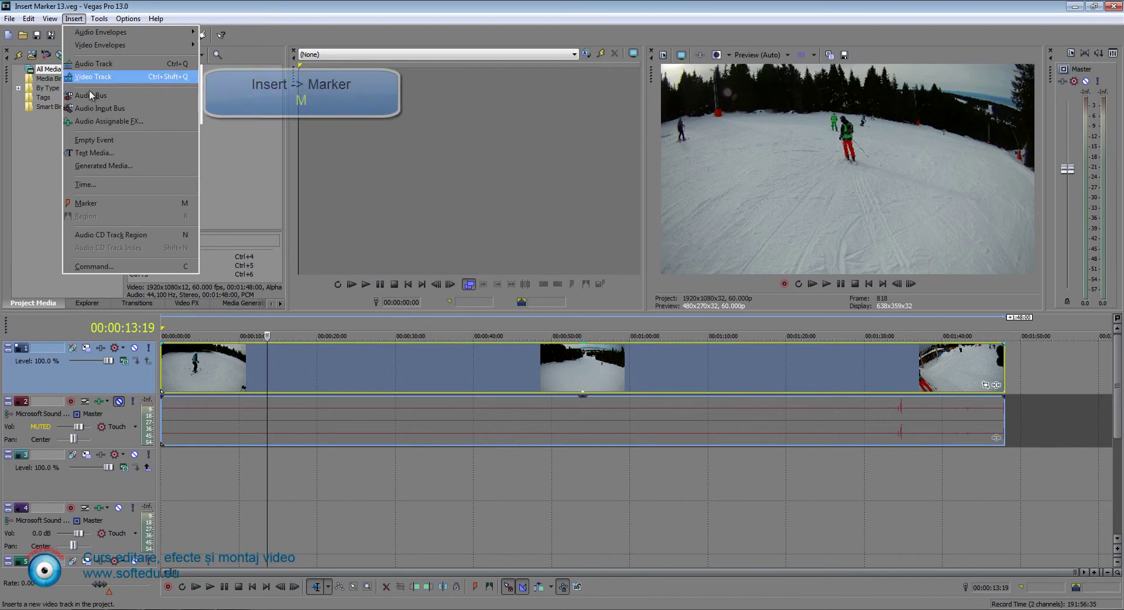
pyautogui.click(105, 204)
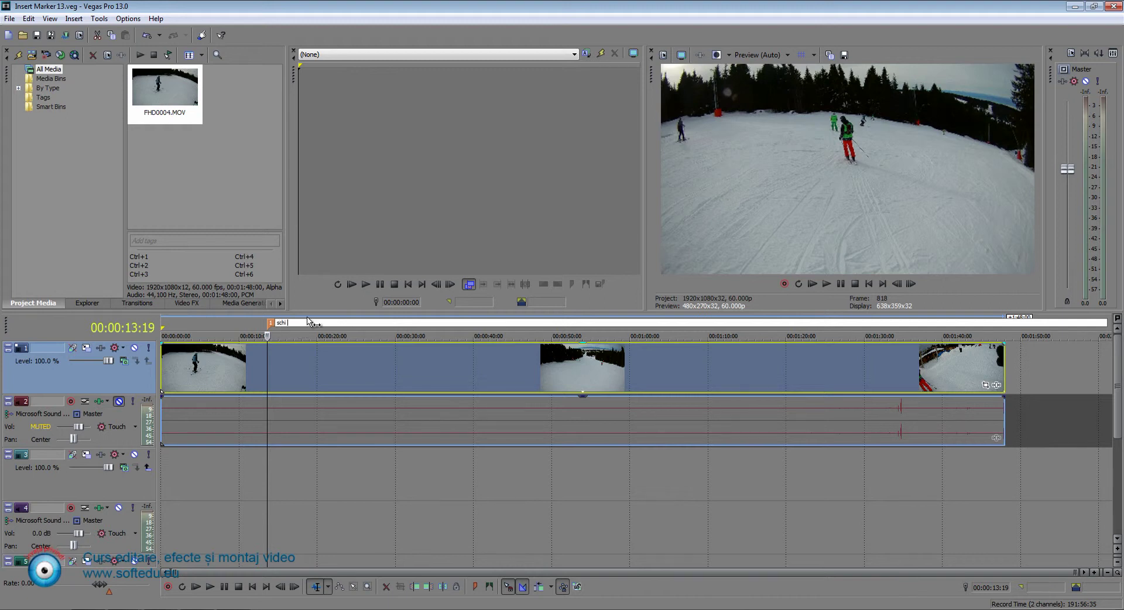
pyautogui.press('Return')
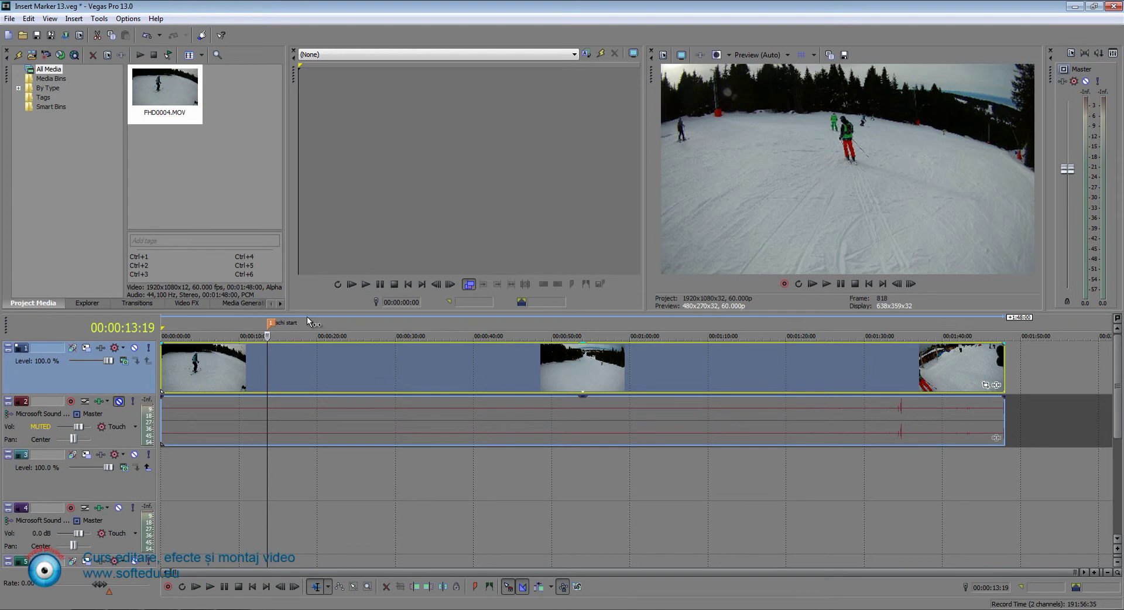
# - Delete the "schi start" marker from the timeline
pyautogui.rightClick(273, 325)
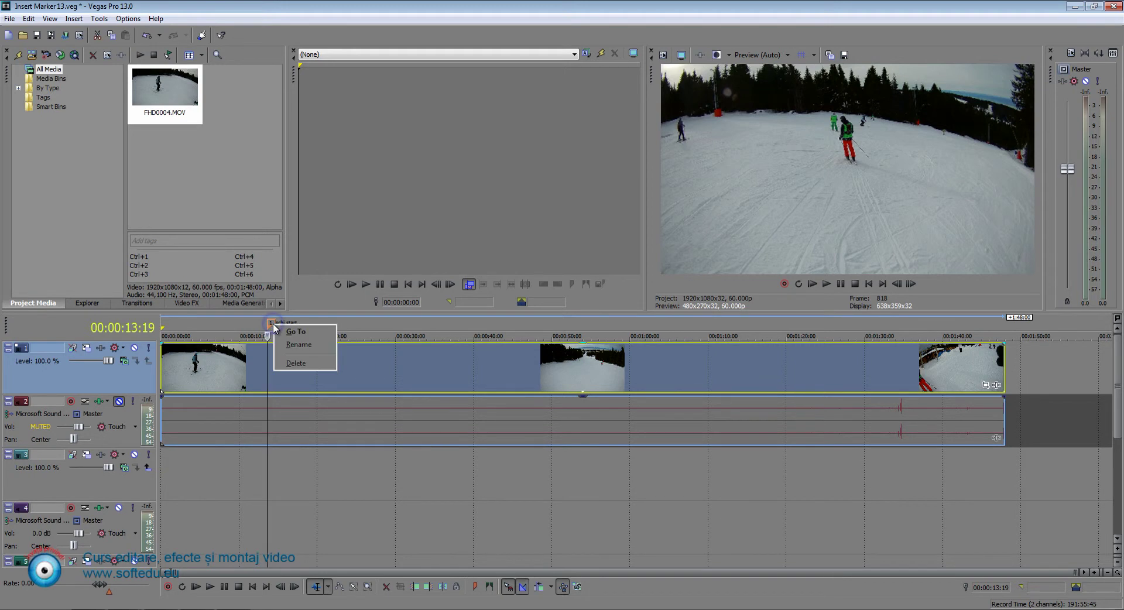
pyautogui.click(289, 363)
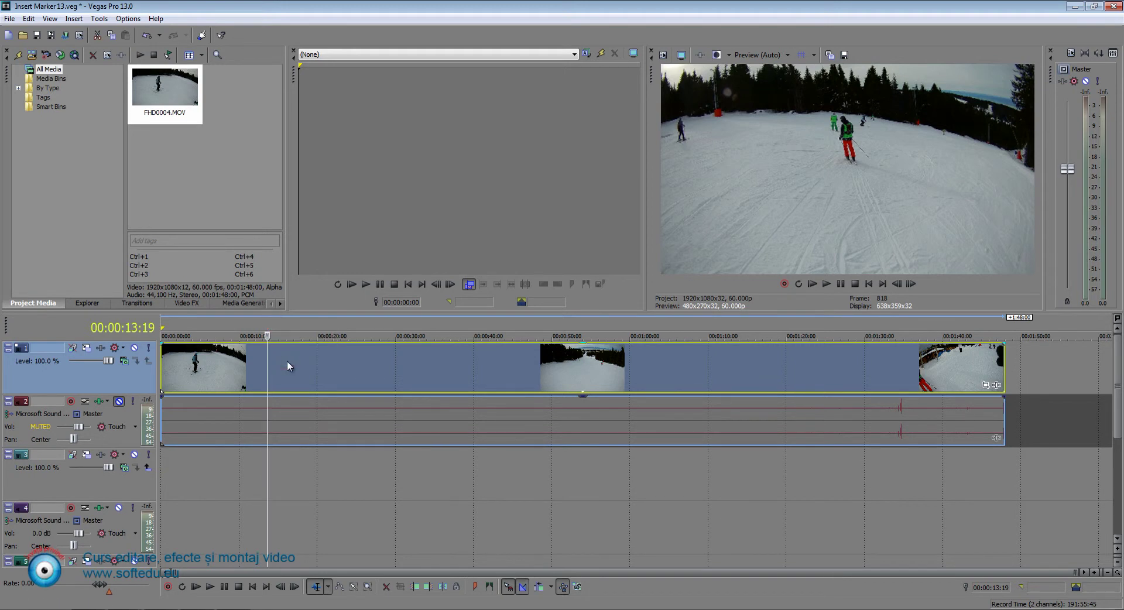
pyautogui.click(280, 357)
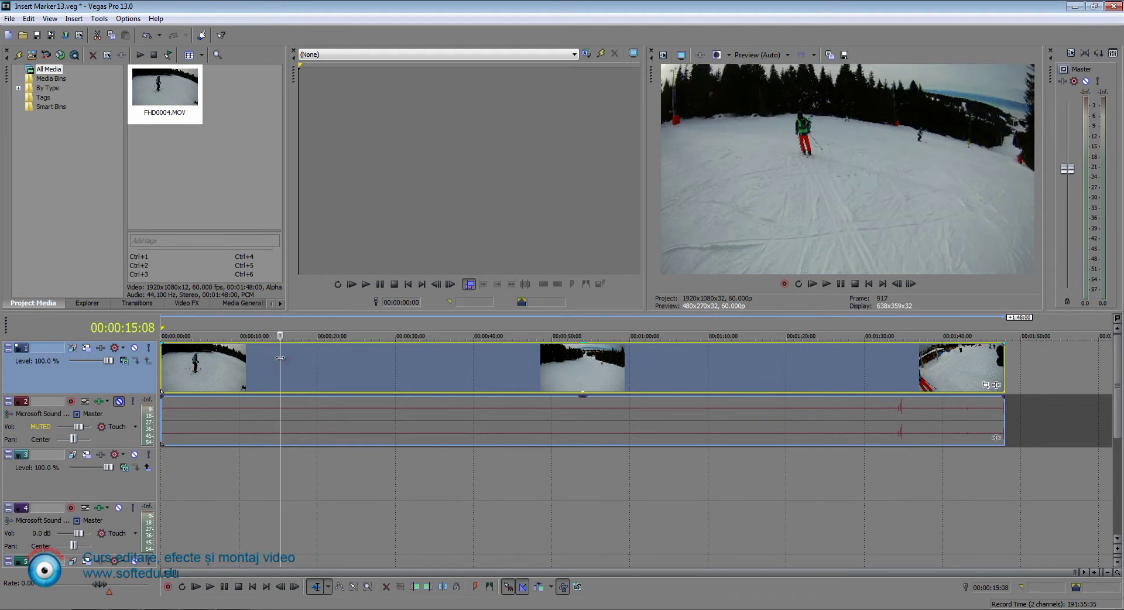
pyautogui.press('space')
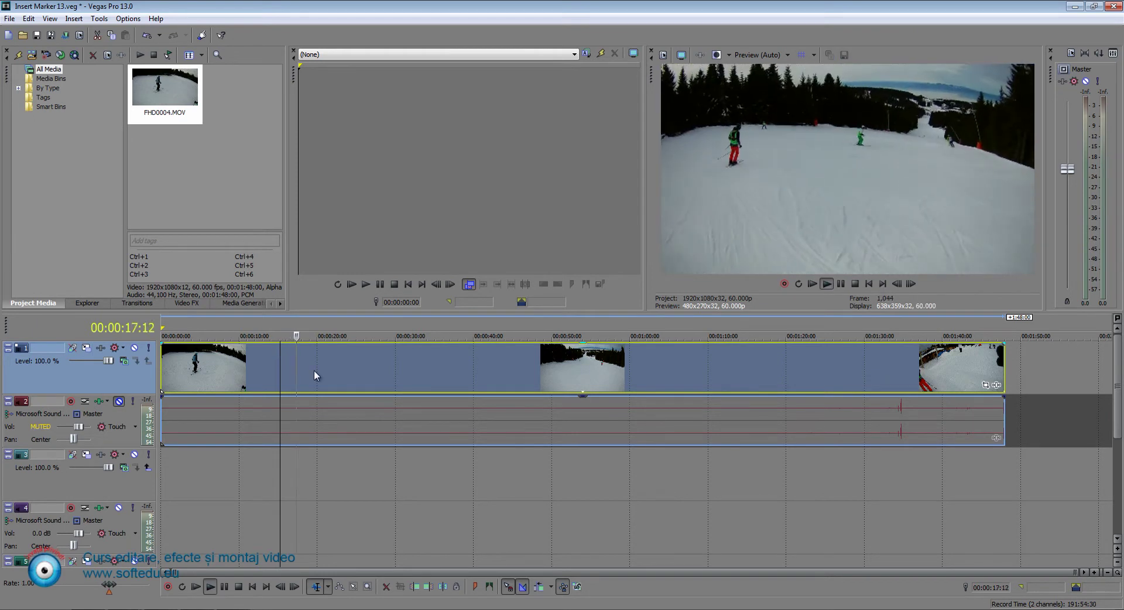
pyautogui.click(74, 18)
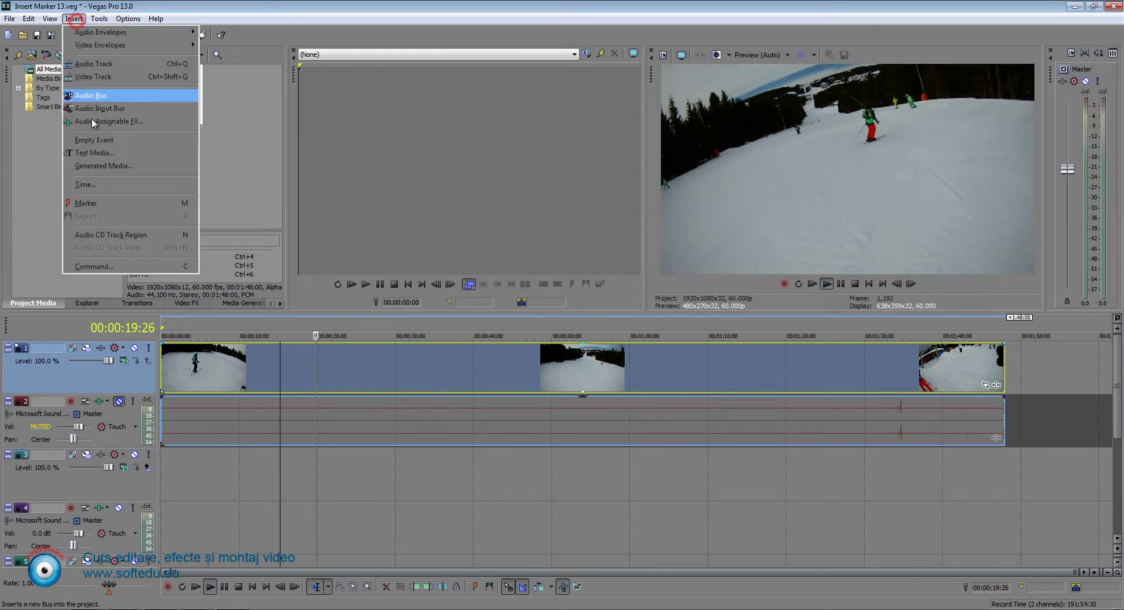
pyautogui.click(353, 335)
# - Play the timeline from the start and drop five unnamed markers on the fly between about 4 and 29 seconds
pyautogui.hotkey('ctrl', 'Home')
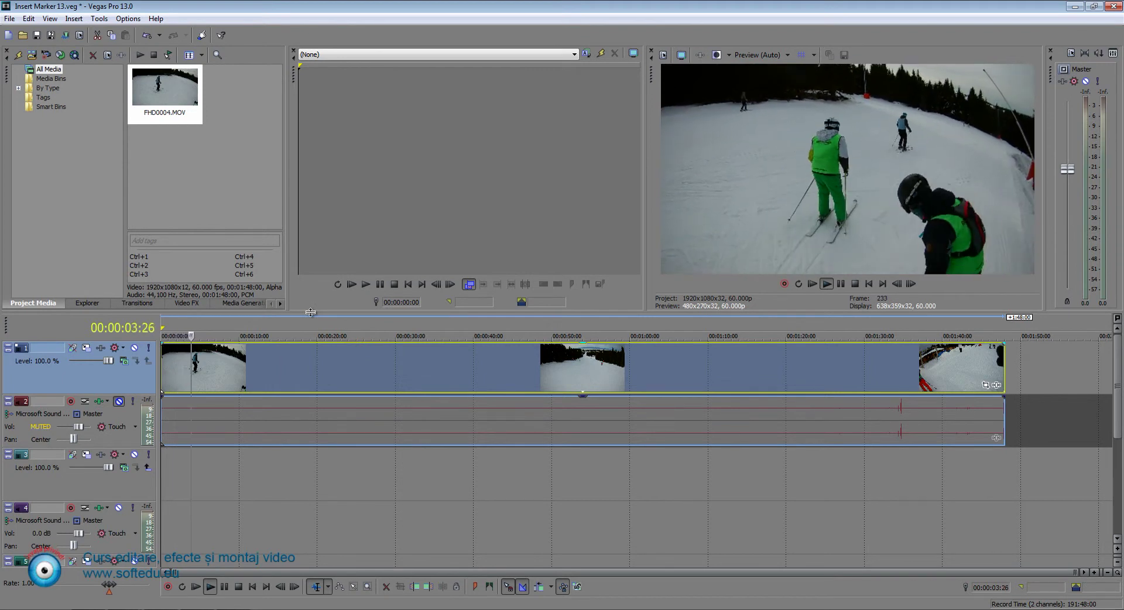
pyautogui.press('m')
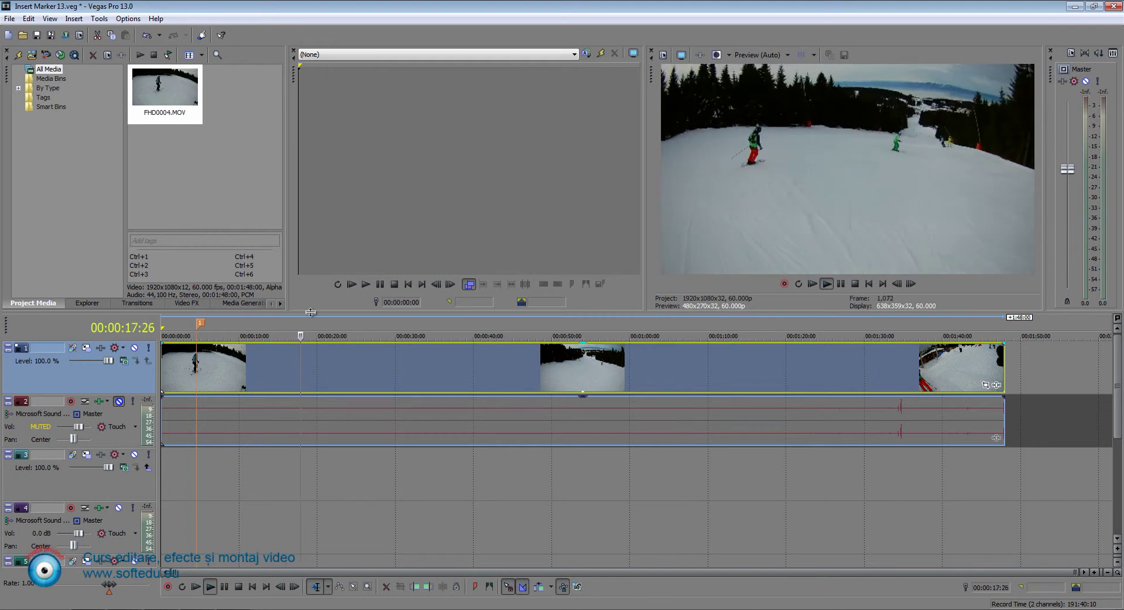
pyautogui.press('m')
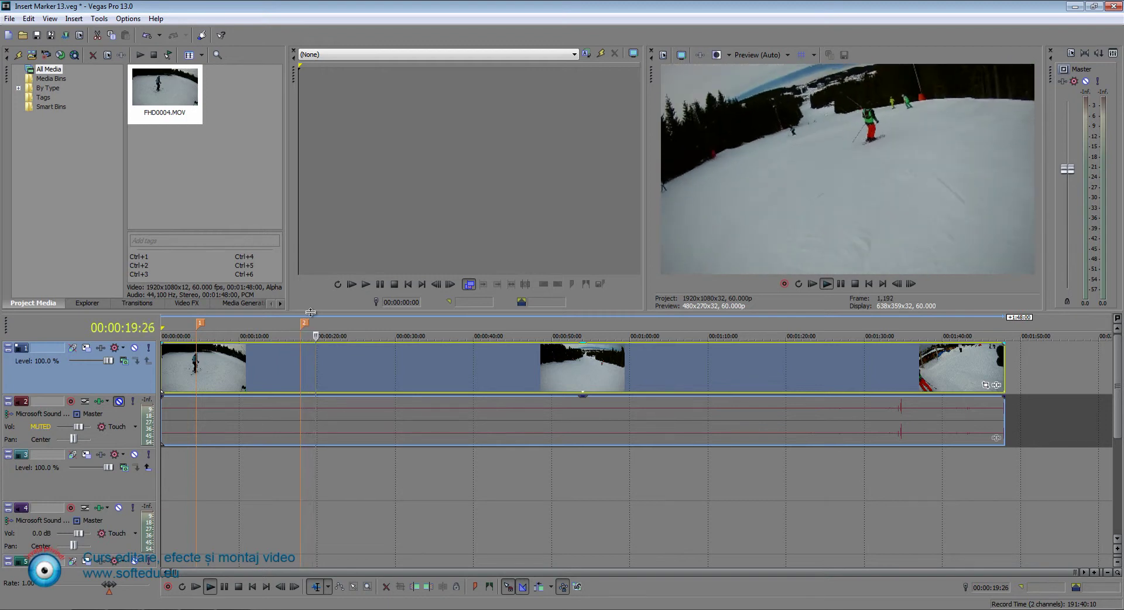
pyautogui.press('m')
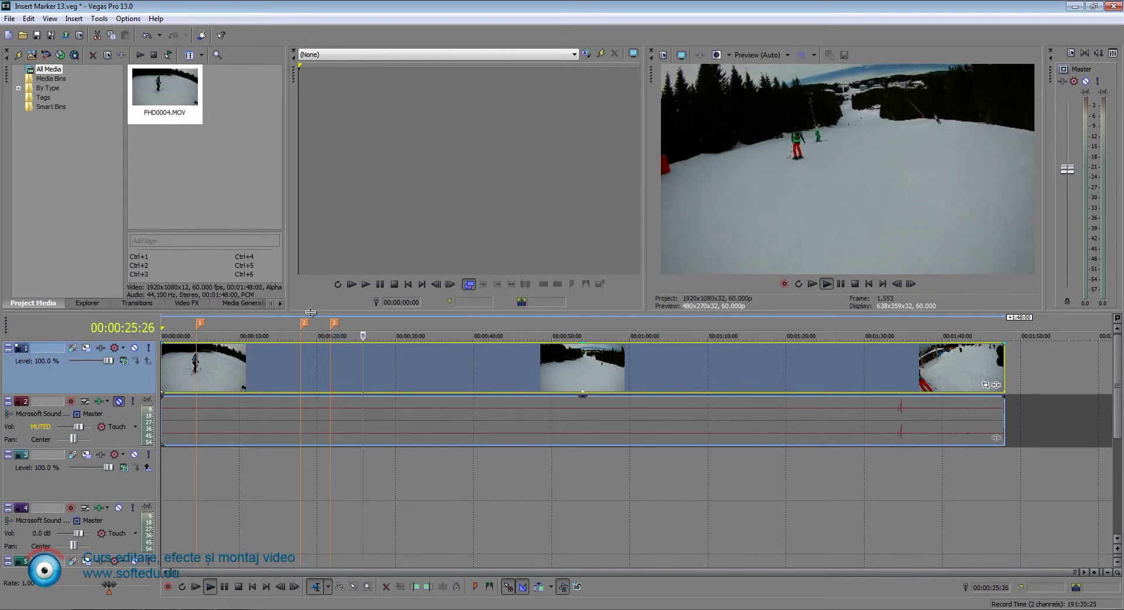
pyautogui.press('m')
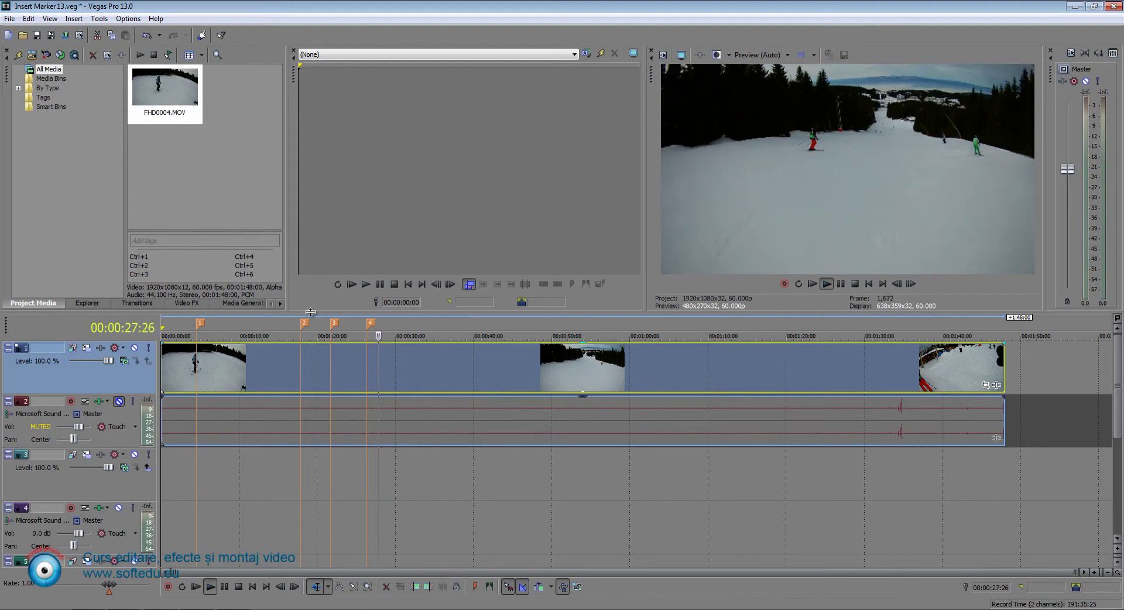
pyautogui.press('m')
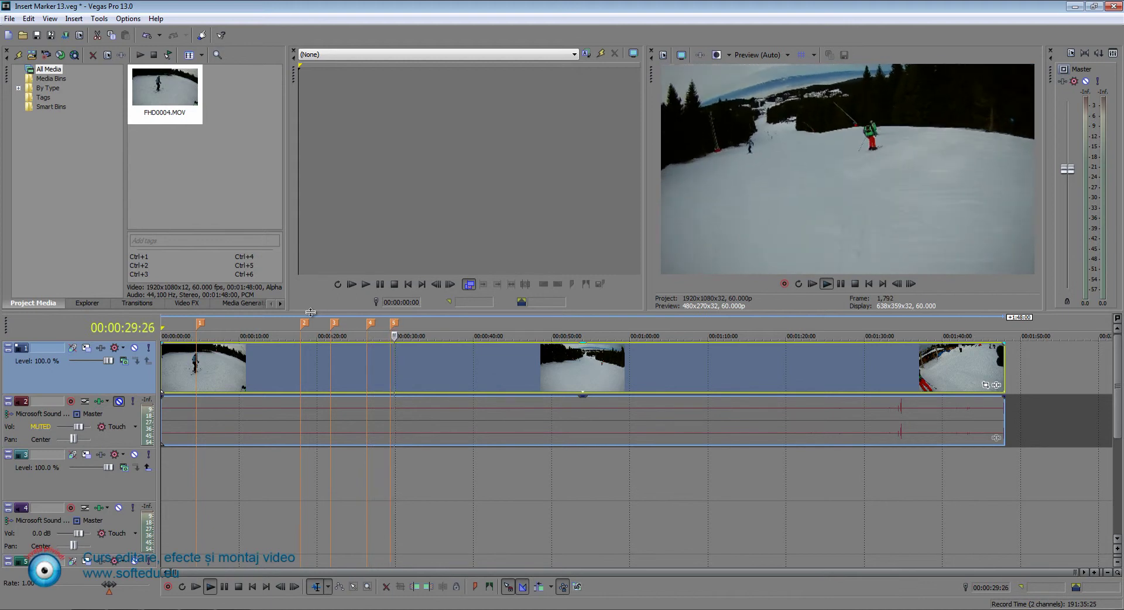
pyautogui.press('space')
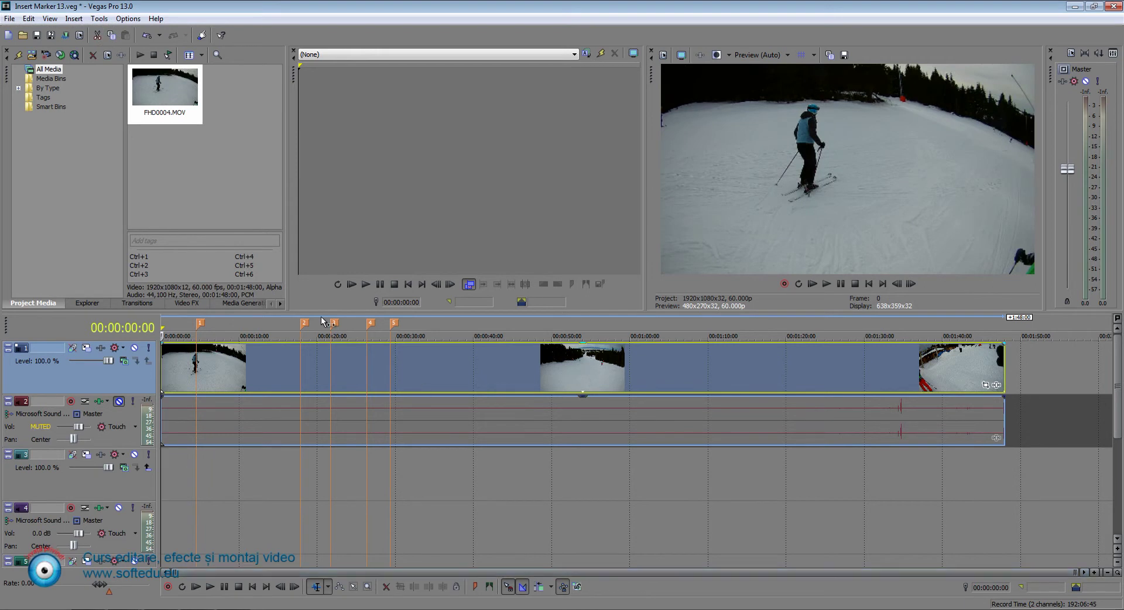
# - Open FHD0004.MOV from the project media in the Trimmer and play it from 00:00:10:16
pyautogui.rightClick(155, 87)
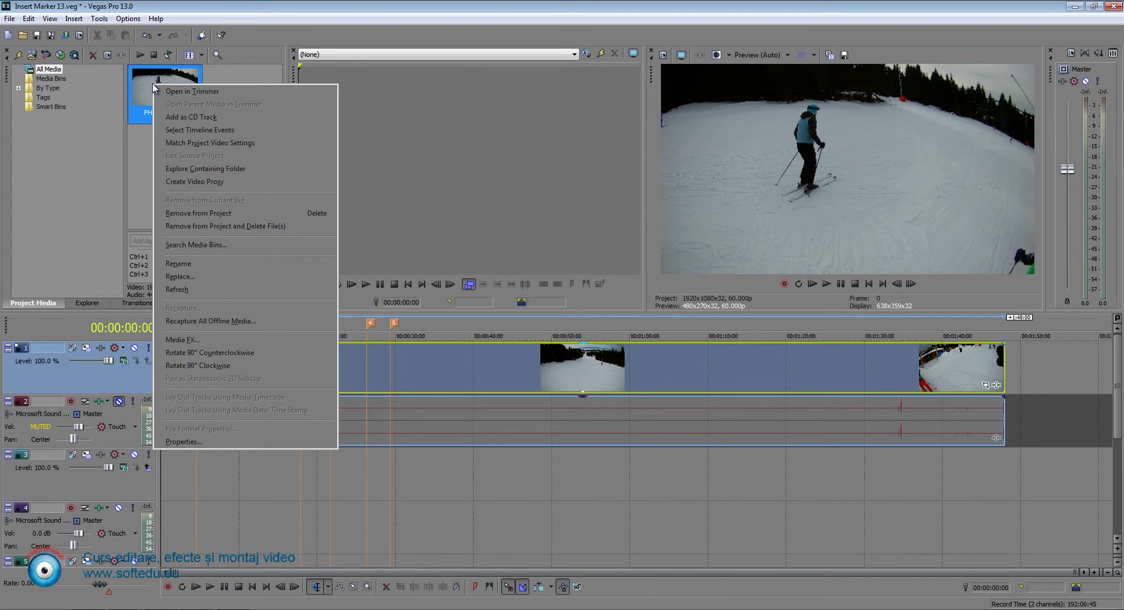
pyautogui.click(188, 92)
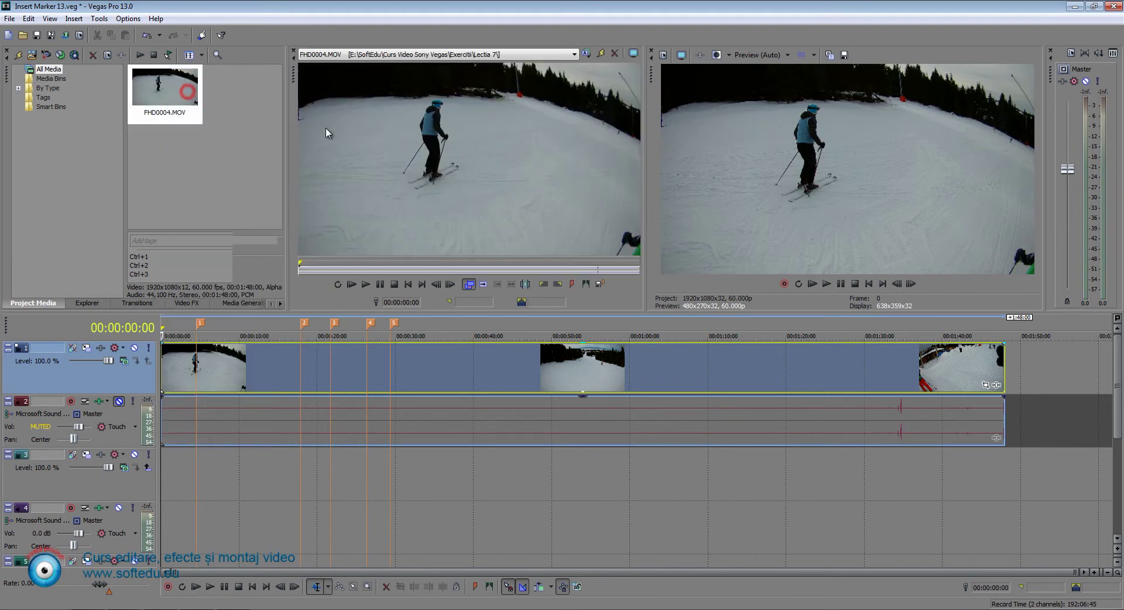
pyautogui.click(332, 265)
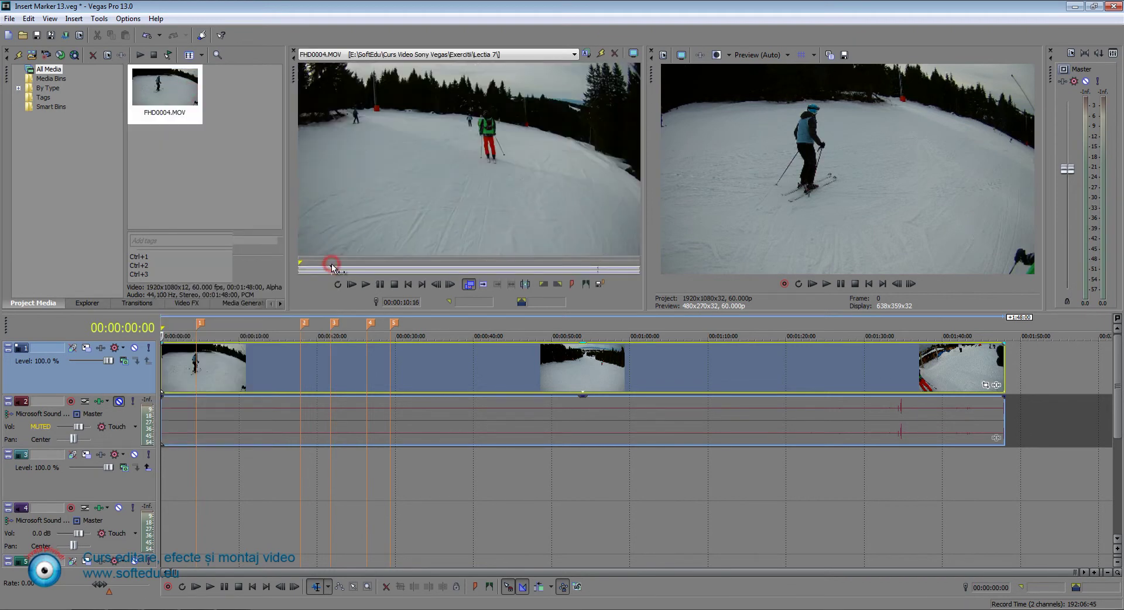
pyautogui.press('space')
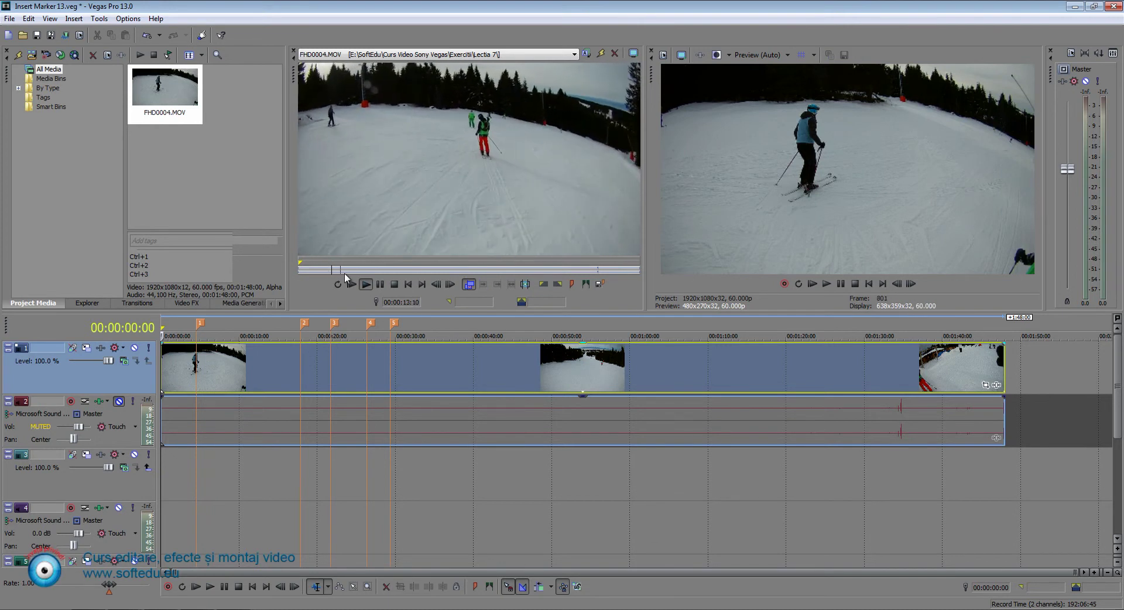
# - Drop five markers on the clip while it plays in the Trimmer, and stop playback
pyautogui.press('m')
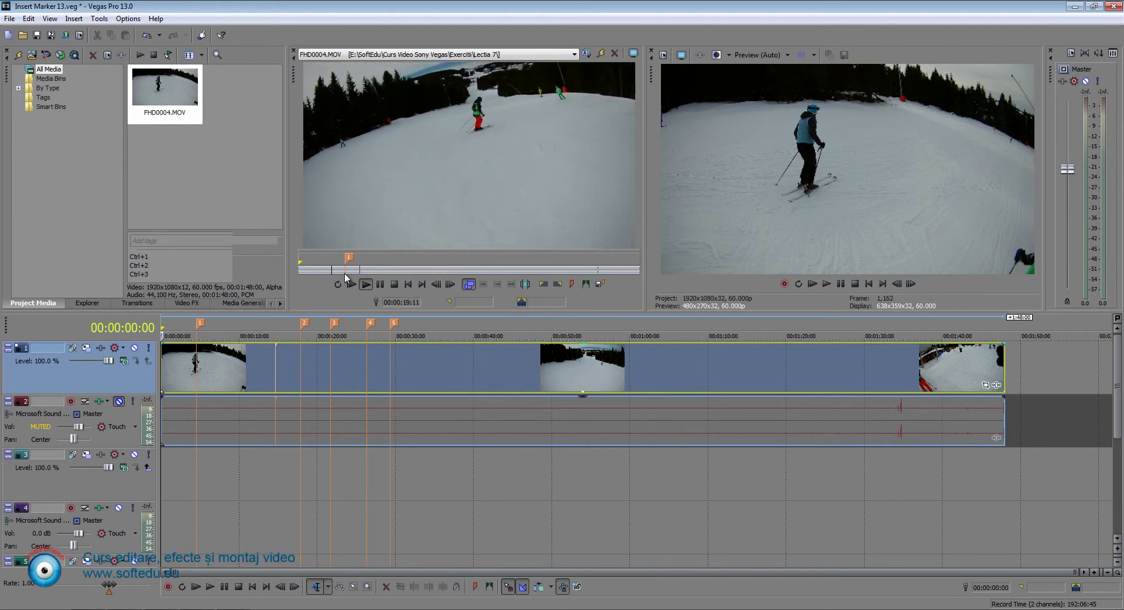
pyautogui.press('m')
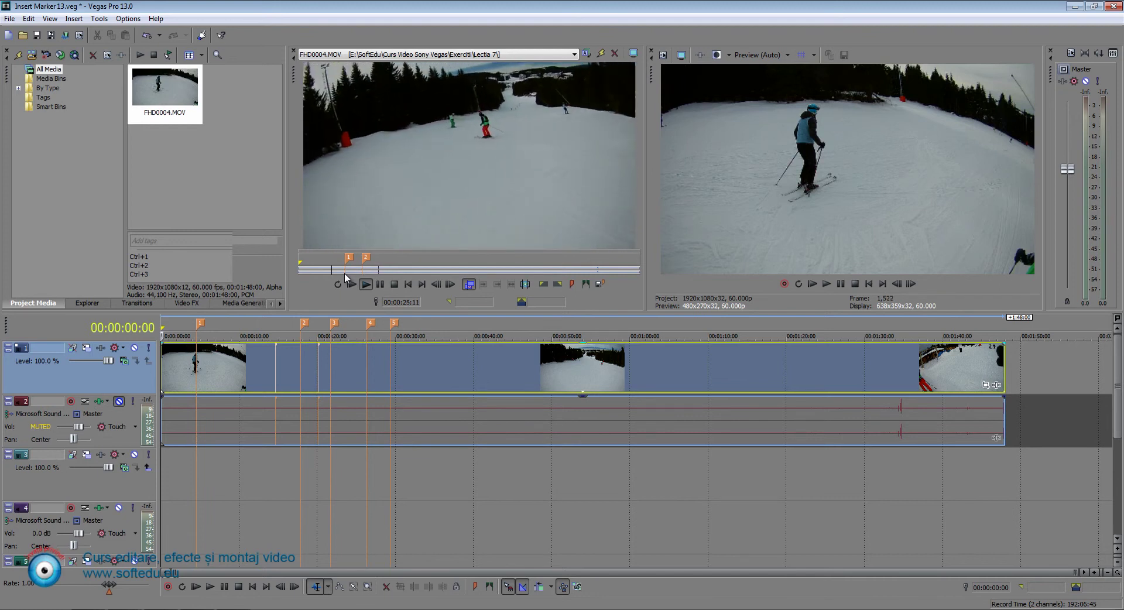
pyautogui.press('m')
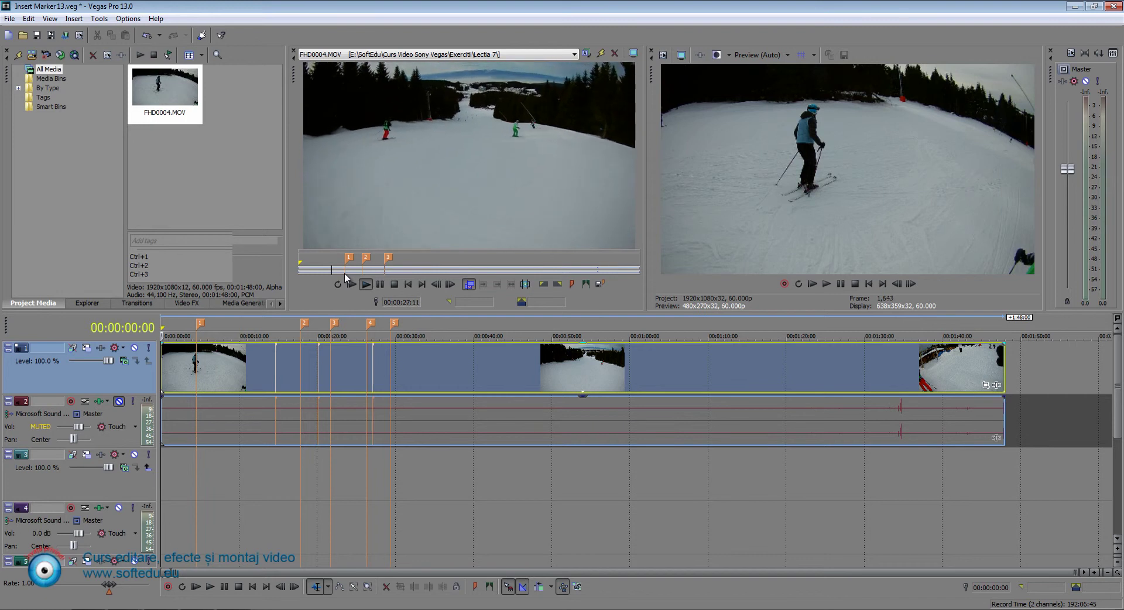
pyautogui.press('m')
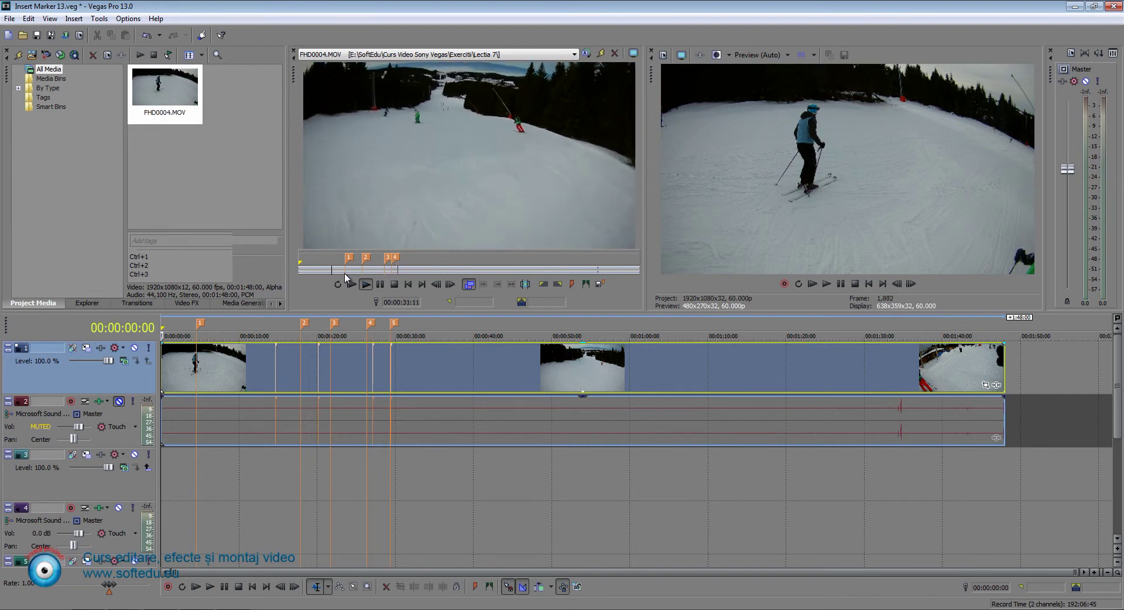
pyautogui.press('m')
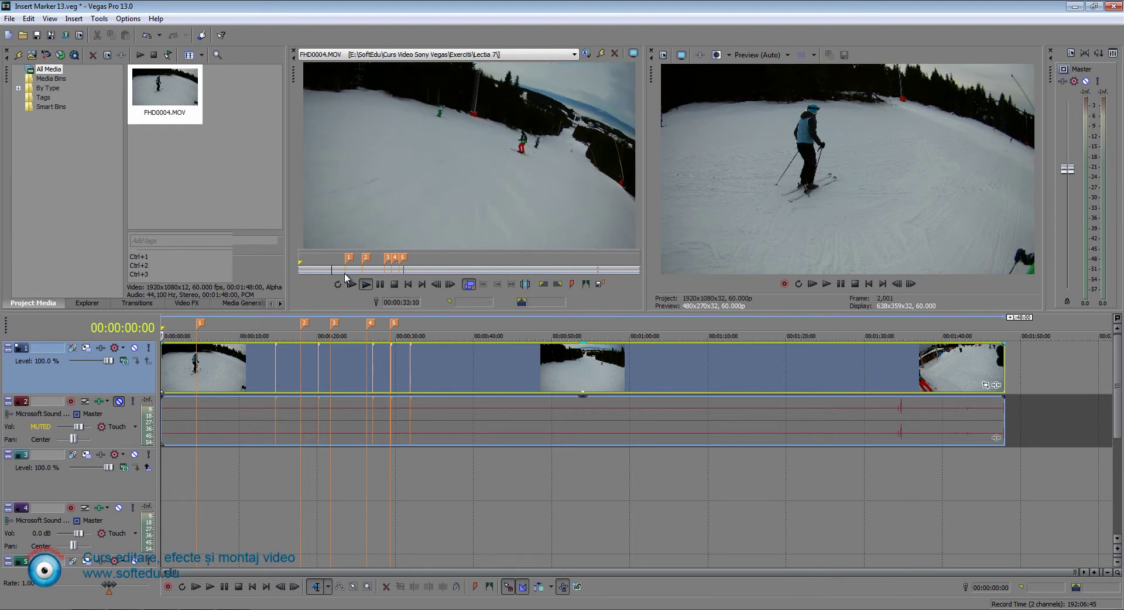
pyautogui.press('space')
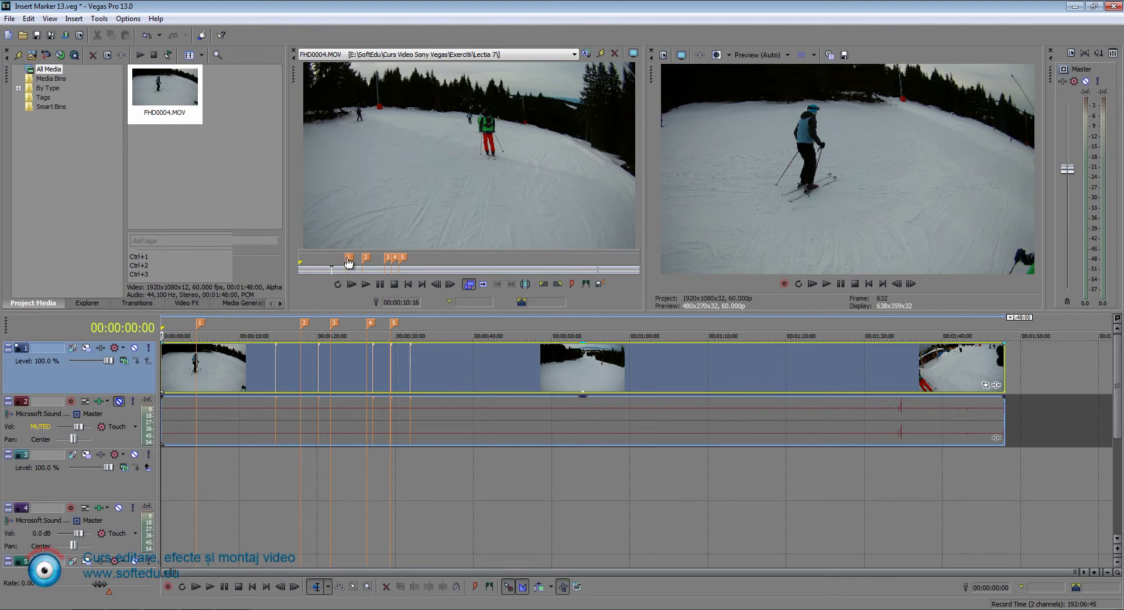
# - Rename the first Trimmer marker to "start schi"
pyautogui.click(348, 260)
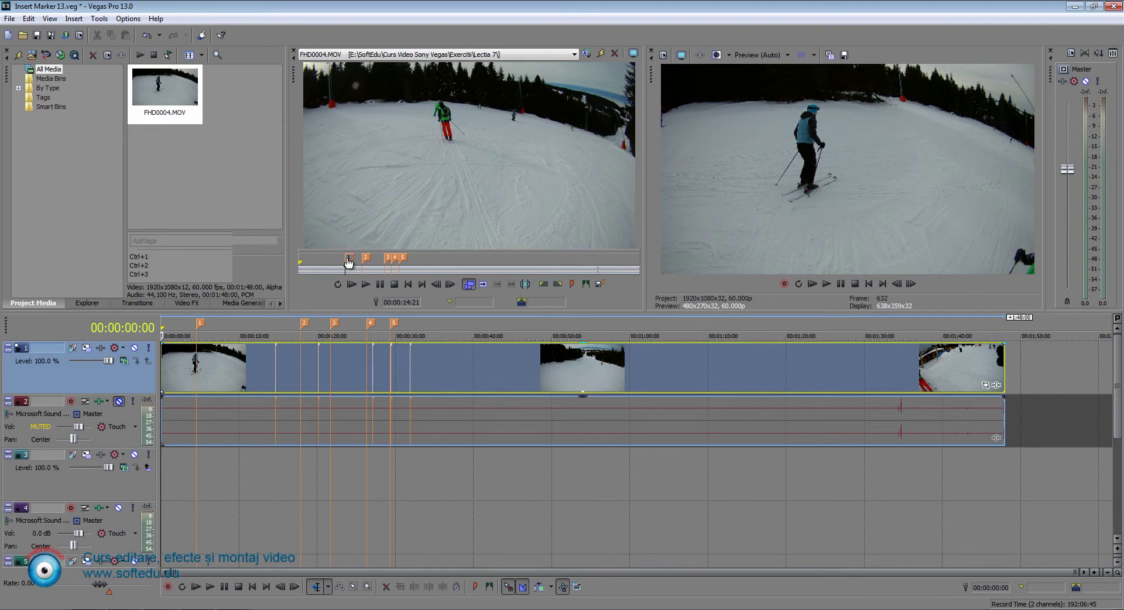
pyautogui.rightClick(348, 260)
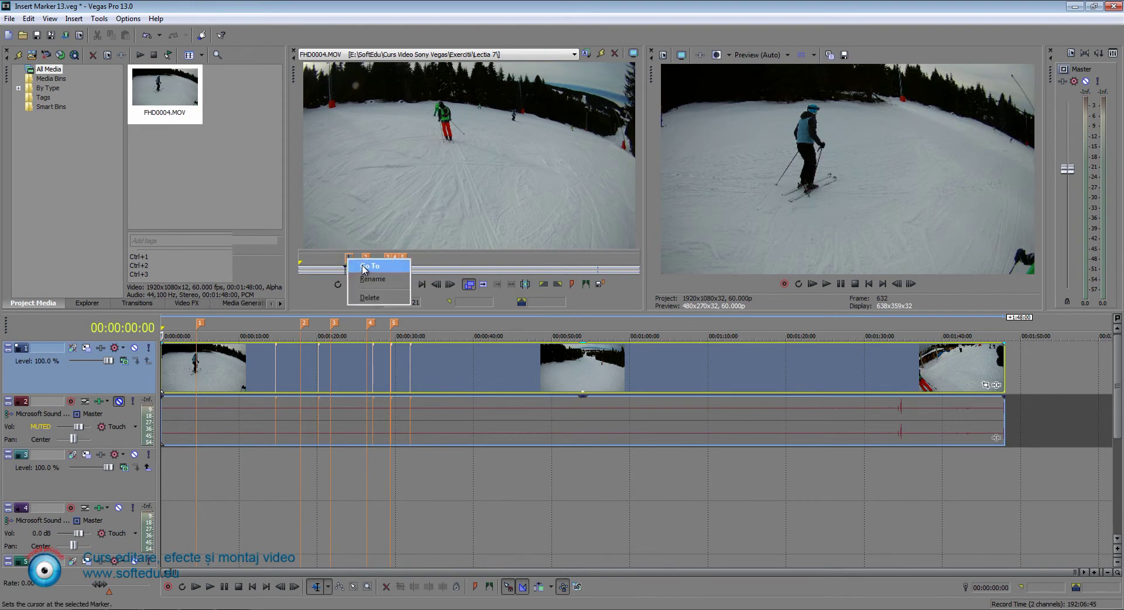
pyautogui.click(373, 284)
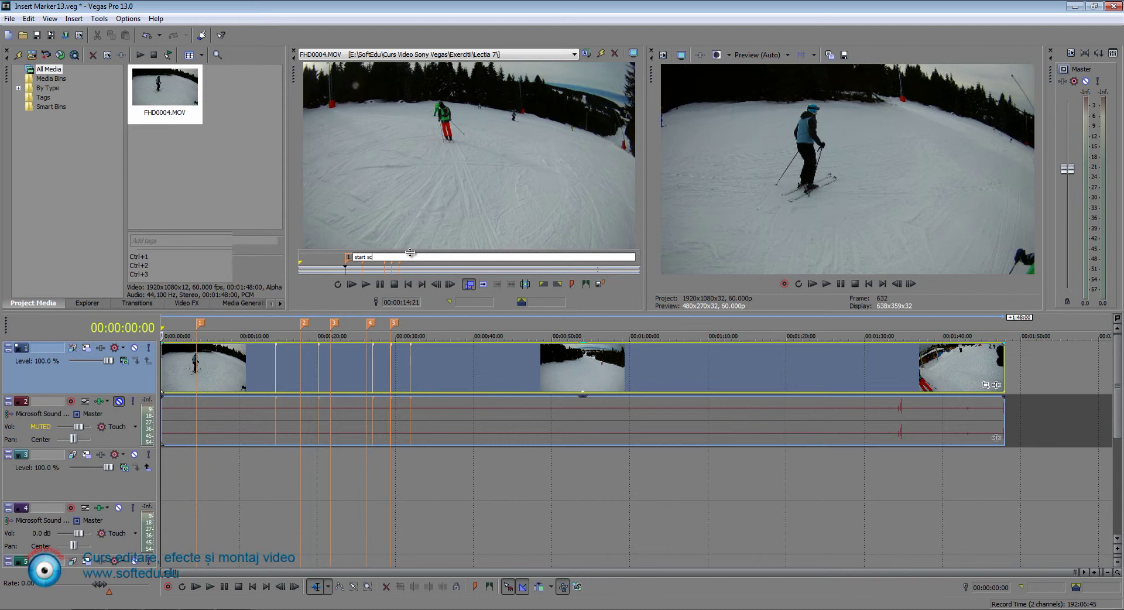
pyautogui.press('Return')
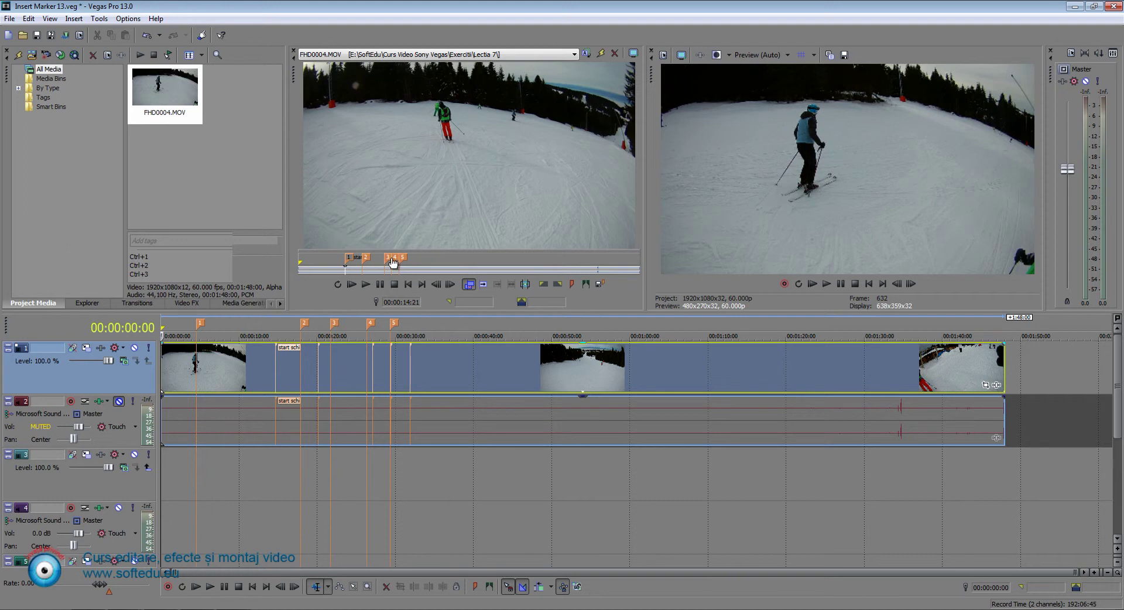
# - Delete marker 4 from the clip in the Trimmer
pyautogui.click(392, 263)
pyautogui.rightClick(393, 263)
pyautogui.click(413, 298)
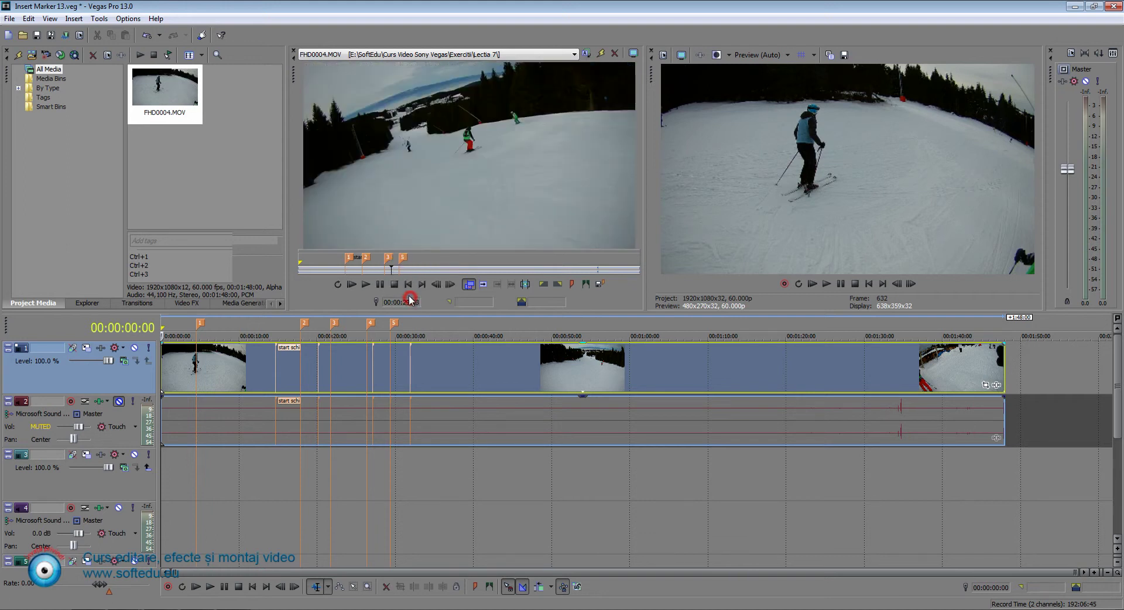
# - Jump the Trimmer cursor to marker 3, and the timeline cursor to markers 2 and 1
pyautogui.click(391, 261)
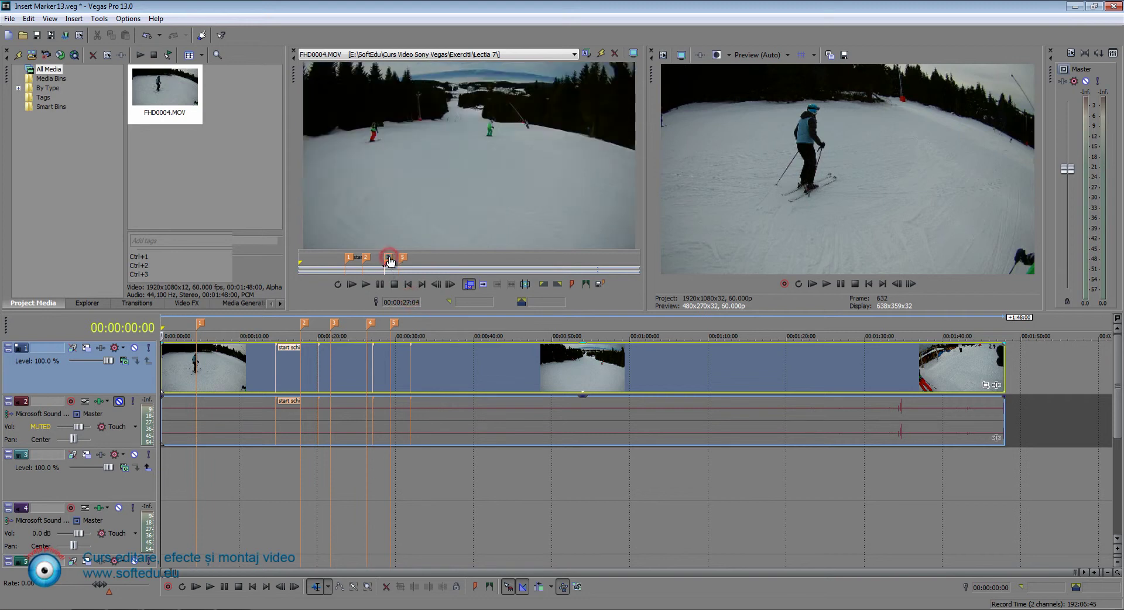
pyautogui.rightClick(391, 262)
pyautogui.press('Escape')
pyautogui.click(305, 325)
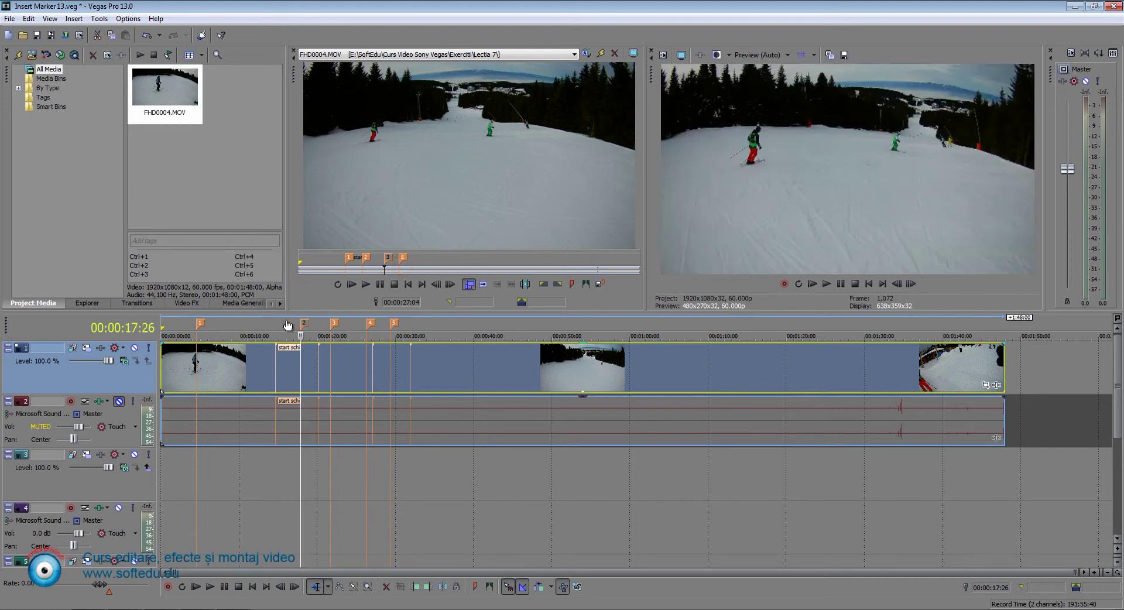
pyautogui.click(200, 323)
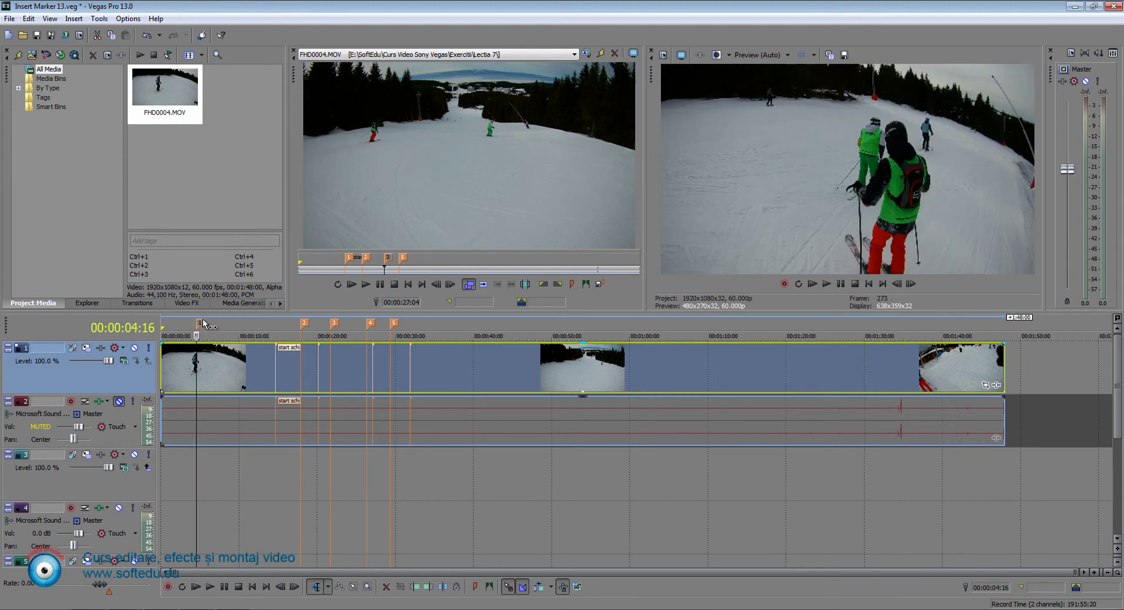
# - Reposition the timeline markers, shifting marker 1 forward to about 7 seconds and marker 2 back to about 16.5 seconds
pyautogui.moveTo(371, 324); pyautogui.dragTo(391, 323)
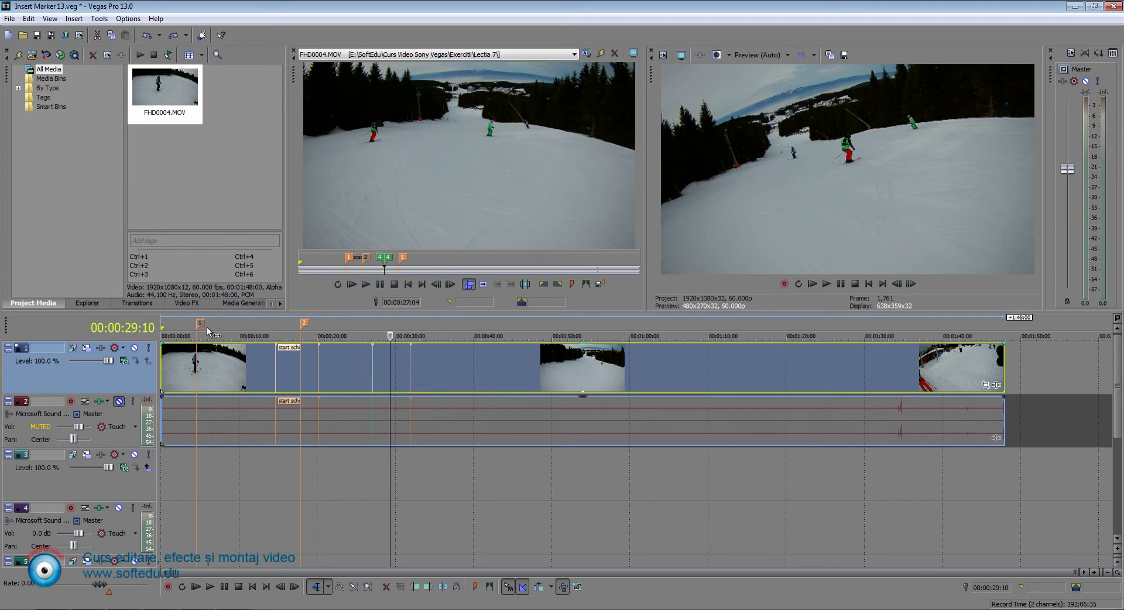
pyautogui.moveTo(200, 328); pyautogui.dragTo(218, 328)
pyautogui.moveTo(309, 326); pyautogui.dragTo(294, 323)
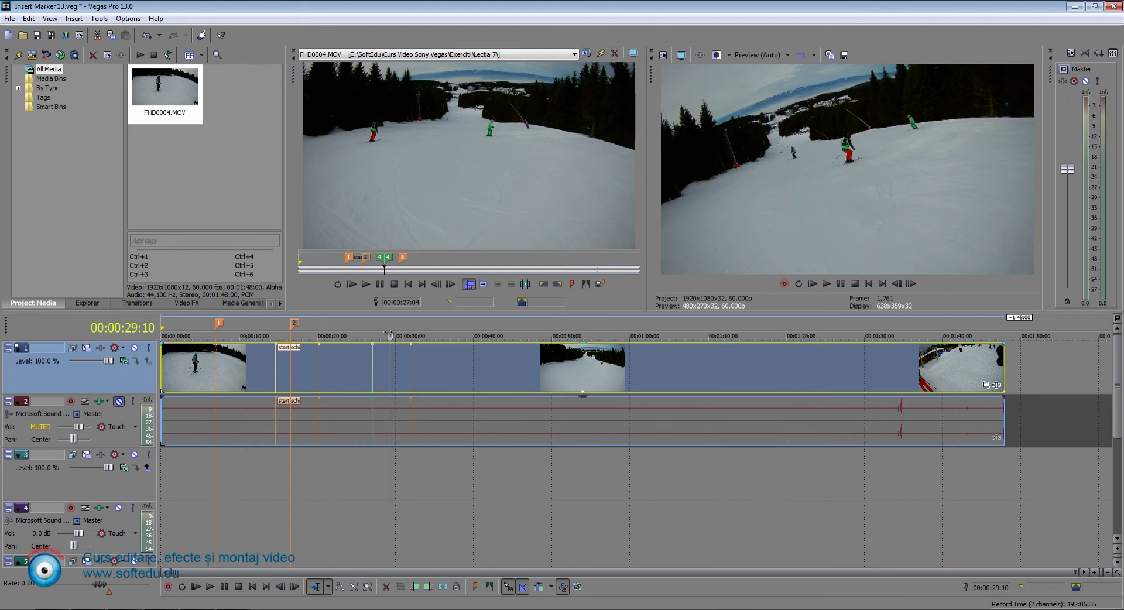
# - Move the Trimmer's "start schi" marker to about 8 seconds, marker 2 to about 16 and marker 5 to about 48, and save the clip's markers
pyautogui.moveTo(403, 257); pyautogui.dragTo(458, 260)
pyautogui.moveTo(349, 257)
pyautogui.mouseDown()
pyautogui.moveTo(327, 258)
pyautogui.moveTo(352, 258)
pyautogui.mouseUp()
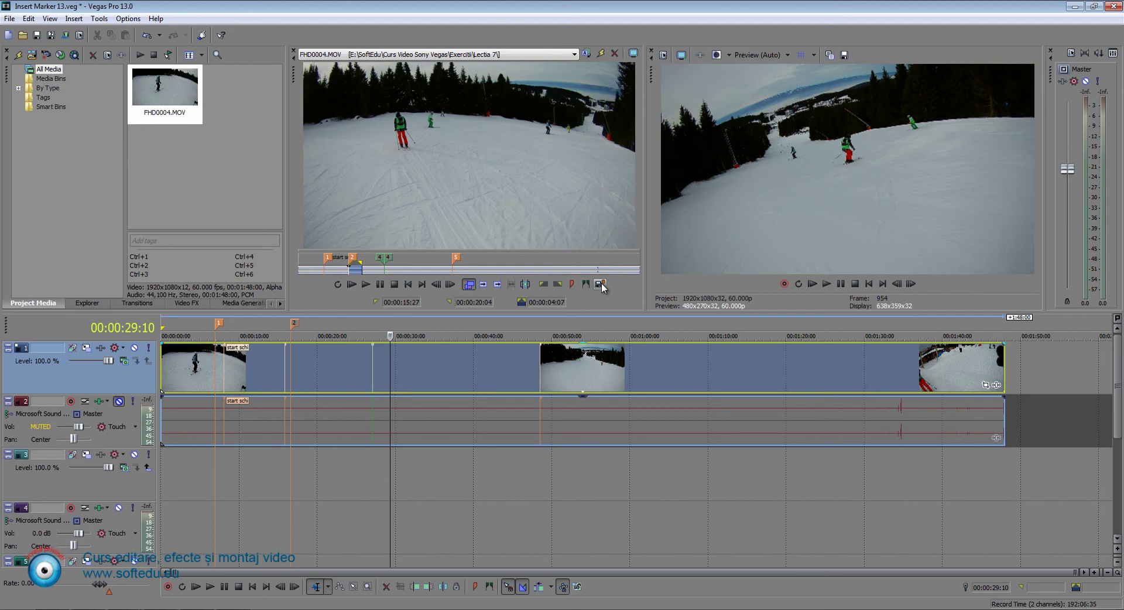
pyautogui.click(600, 285)
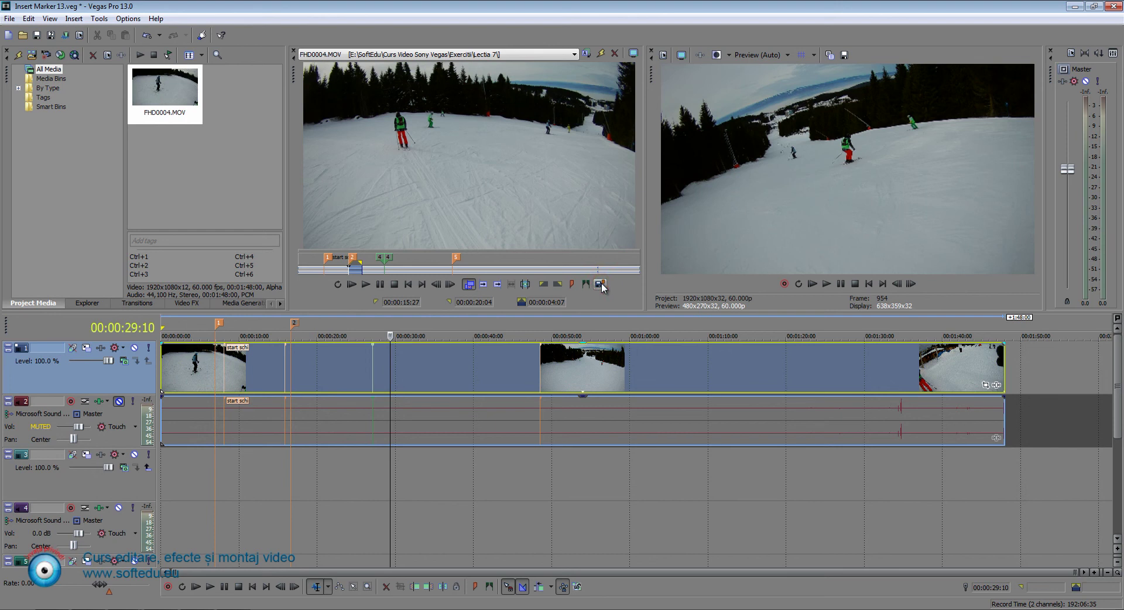